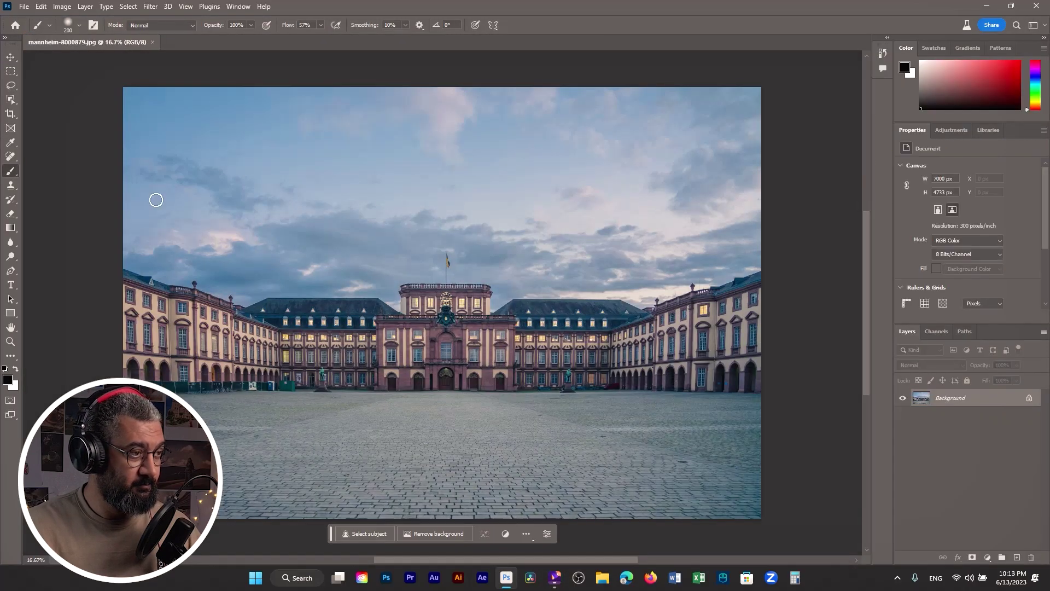
Open lamborghini-3840x2160-11189.jpeg from the recent files alongside mannheim-8000879.jpg and fit both images to the view
click(16, 25)
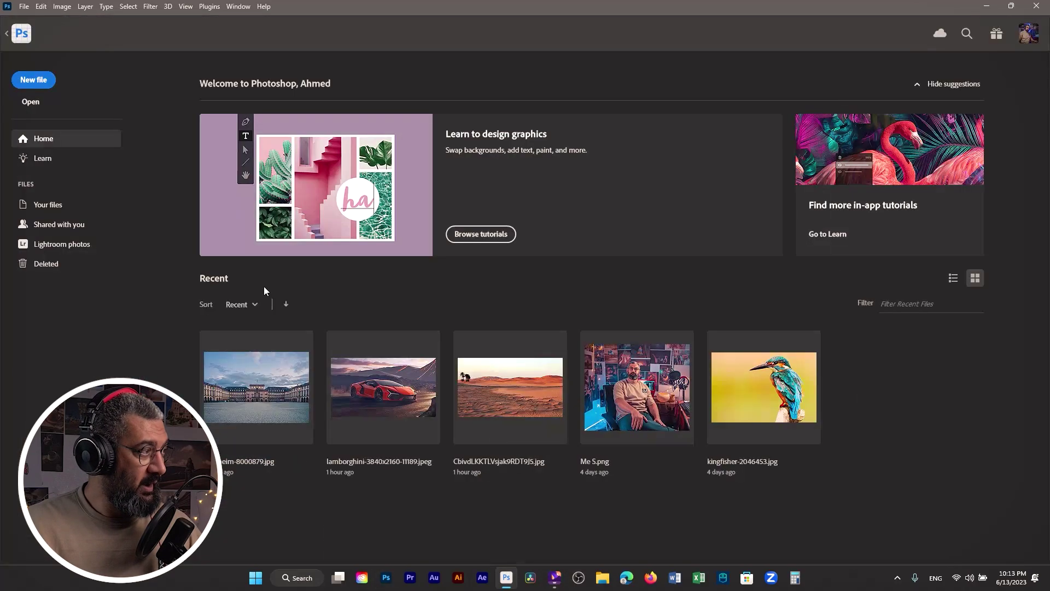
click(390, 411)
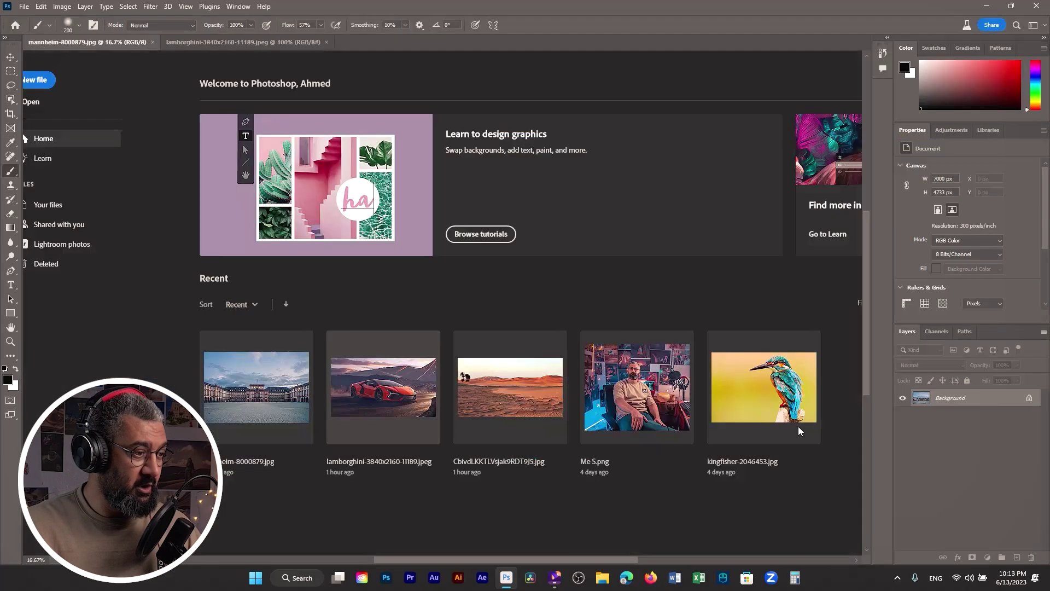
key(ctrl+0)
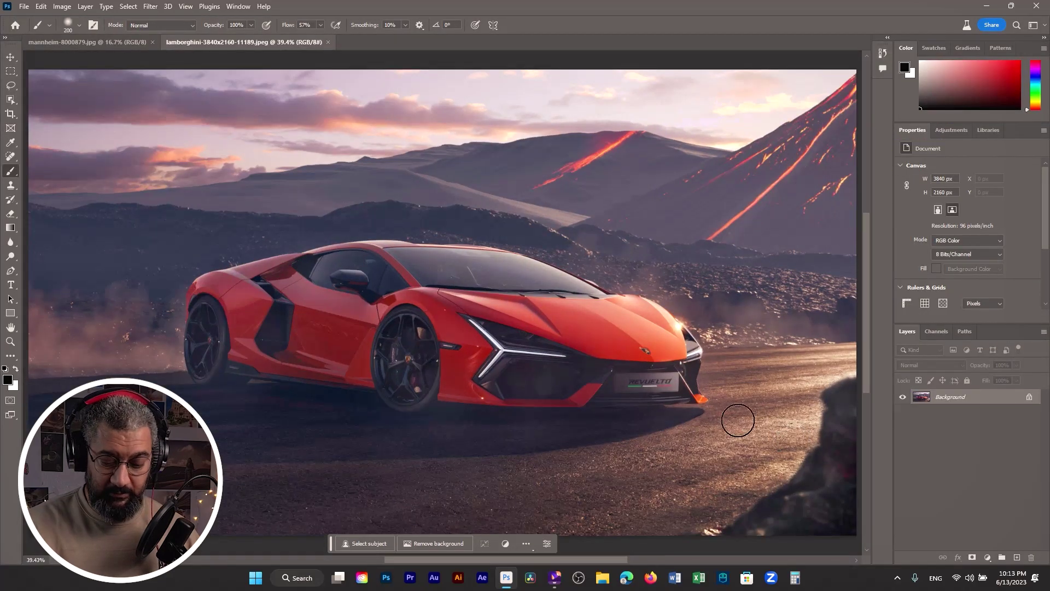
click(84, 44)
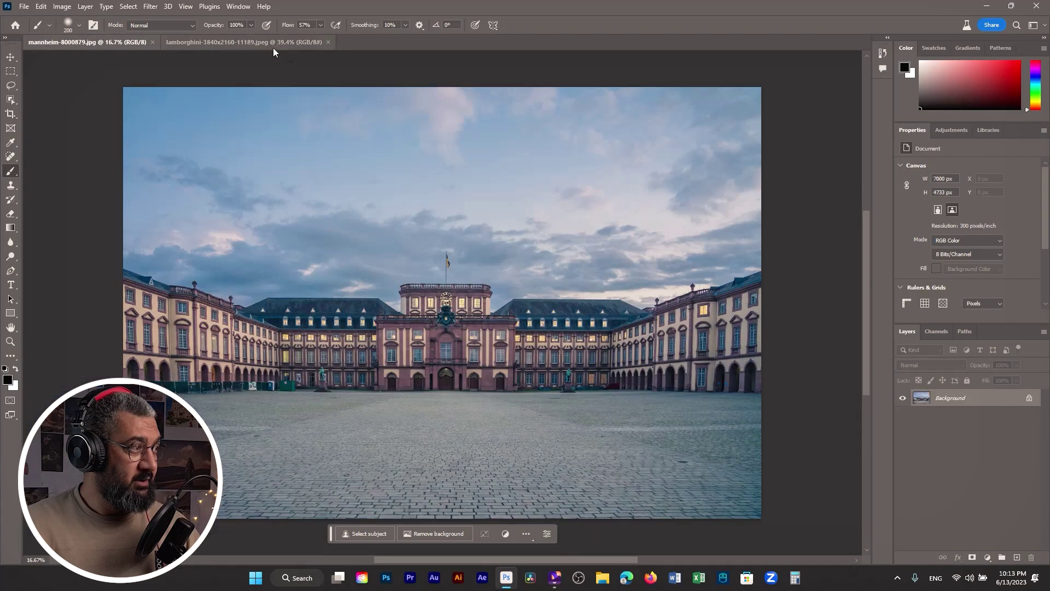
key(ctrl+0)
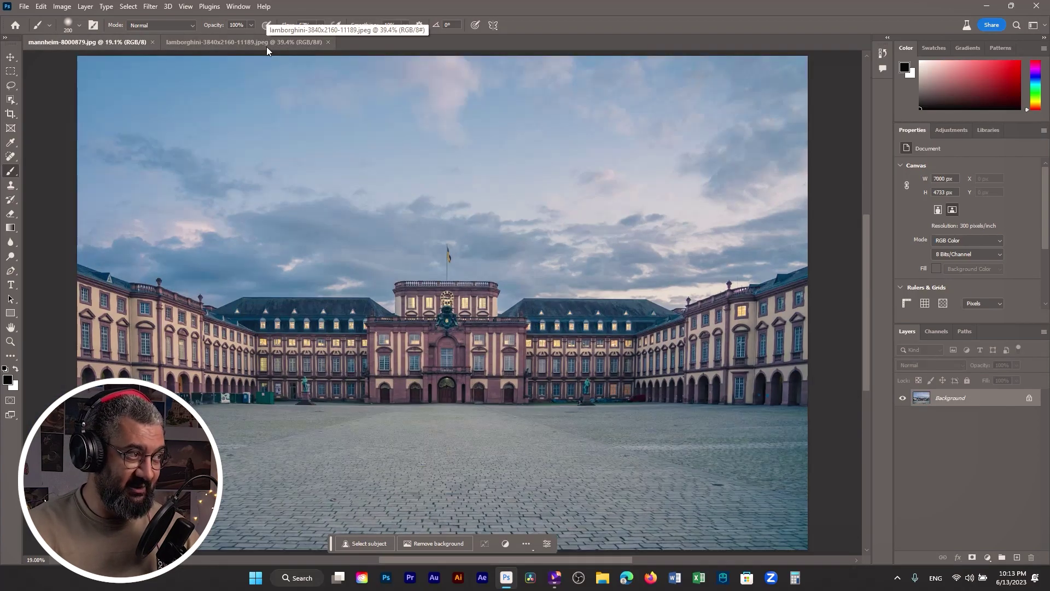
click(267, 47)
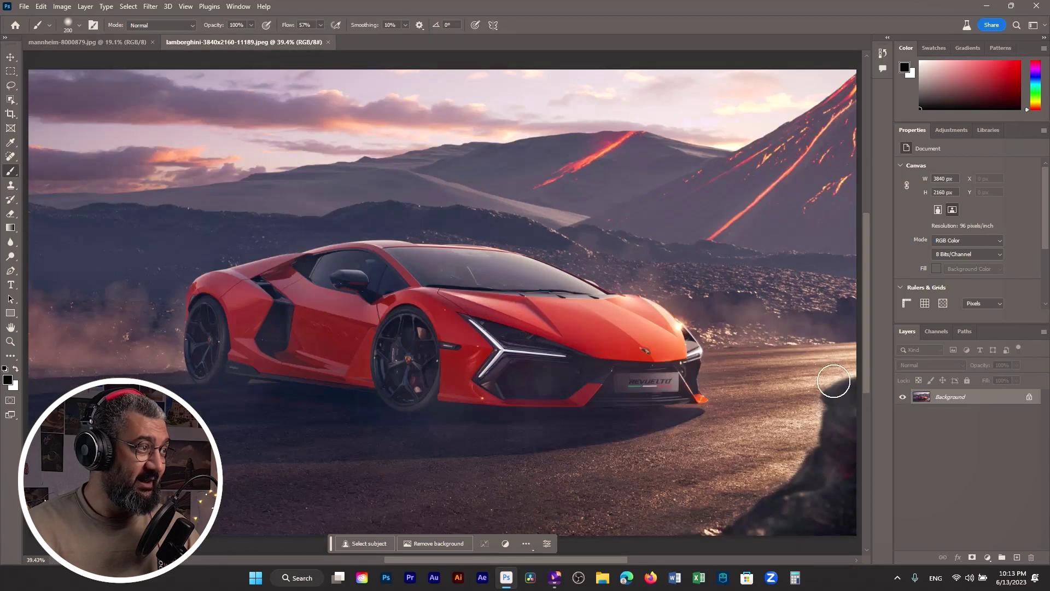
Unlock the car photo's layer, copy it into mannheim-8000879.jpg and enlarge it there to about 4935 × 2776 px
click(1029, 398)
drag(921, 400, 474, 392)
key(ctrl+t)
scroll(446, 353, down, 4)
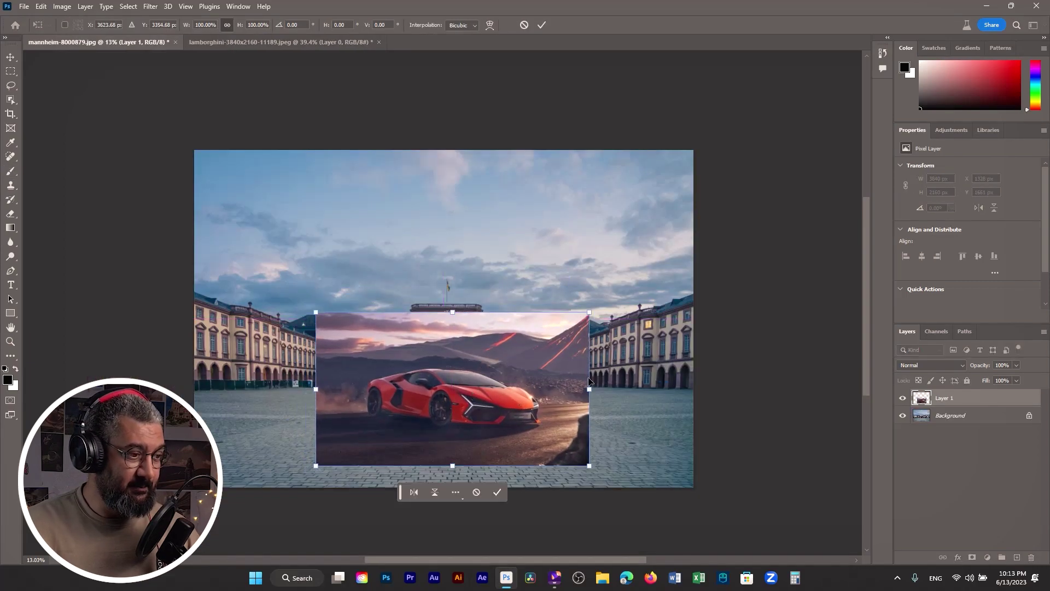
drag(588, 311, 630, 295)
key(Return)
key(b)
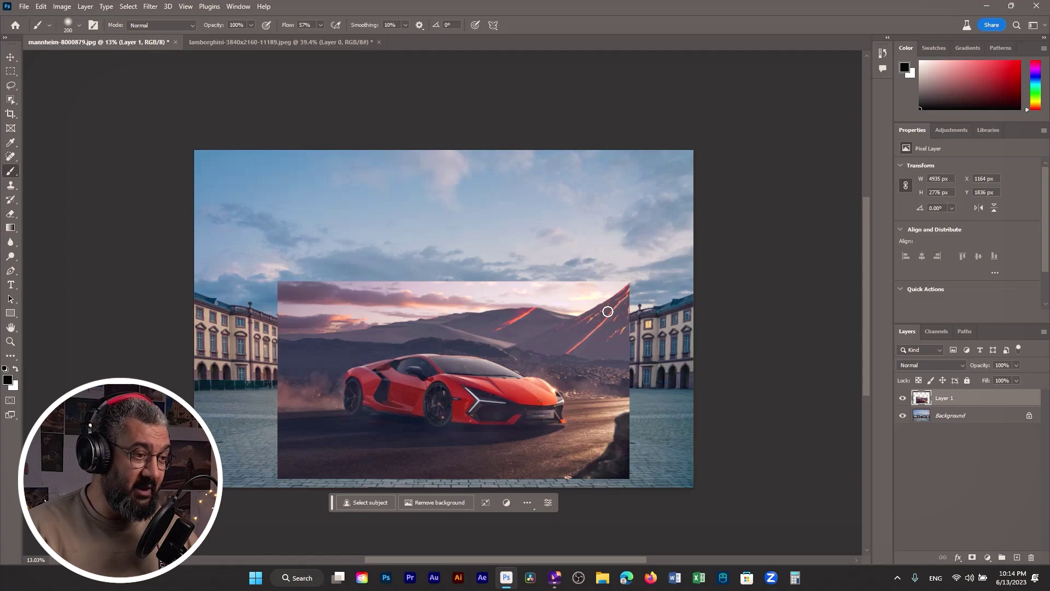
Select the red car's body, front bumper and wheels on Layer 1 with the Quick Selection tool
scroll(474, 412, up, 5)
right_click(12, 101)
click(63, 110)
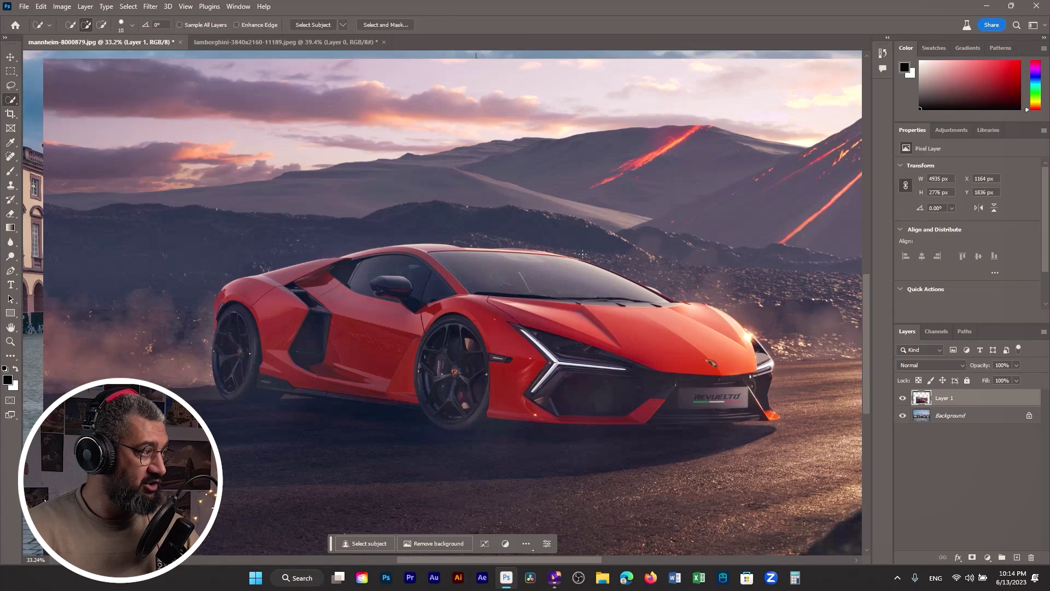
drag(717, 356, 452, 274)
mouse_move(751, 377)
mouse_down()
mouse_move(690, 389)
mouse_move(511, 384)
mouse_up()
drag(775, 415, 590, 416)
mouse_move(402, 410)
mouse_down()
mouse_move(380, 374)
mouse_move(268, 359)
mouse_move(276, 347)
mouse_move(229, 338)
mouse_move(221, 379)
mouse_move(271, 384)
mouse_up()
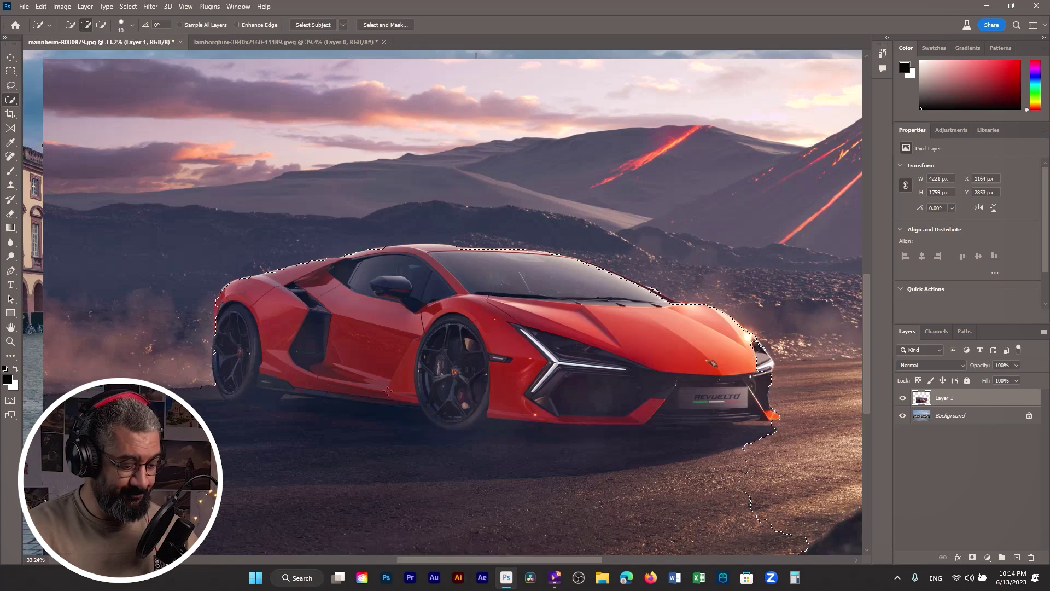
Subtract the road and shadow beneath the car from the selection
scroll(389, 392, down, 2)
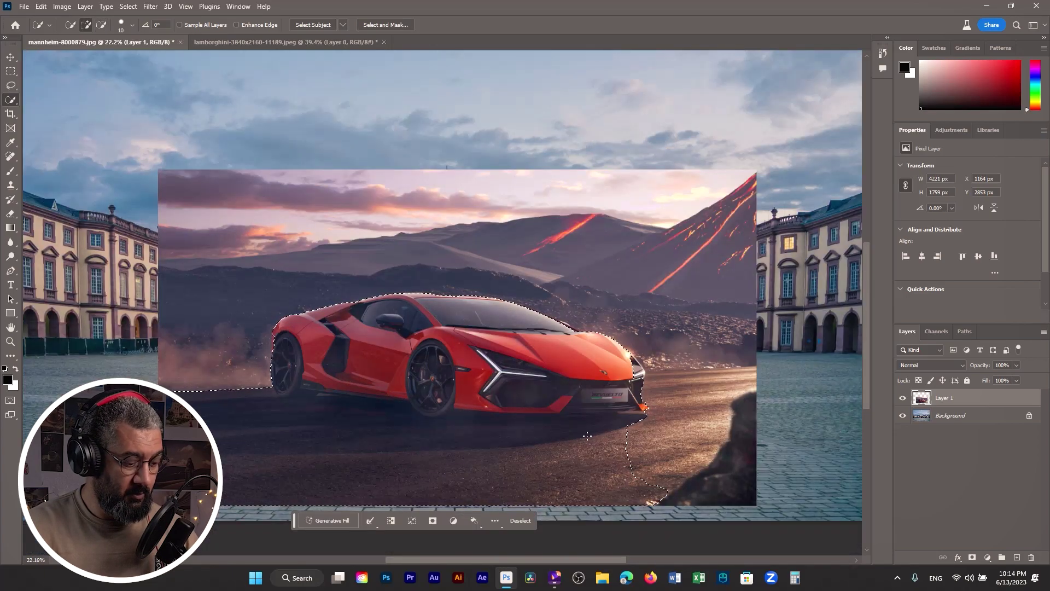
key(alt)
mouse_move(622, 430)
mouse_down()
mouse_move(248, 464)
mouse_move(376, 476)
mouse_move(219, 423)
mouse_up()
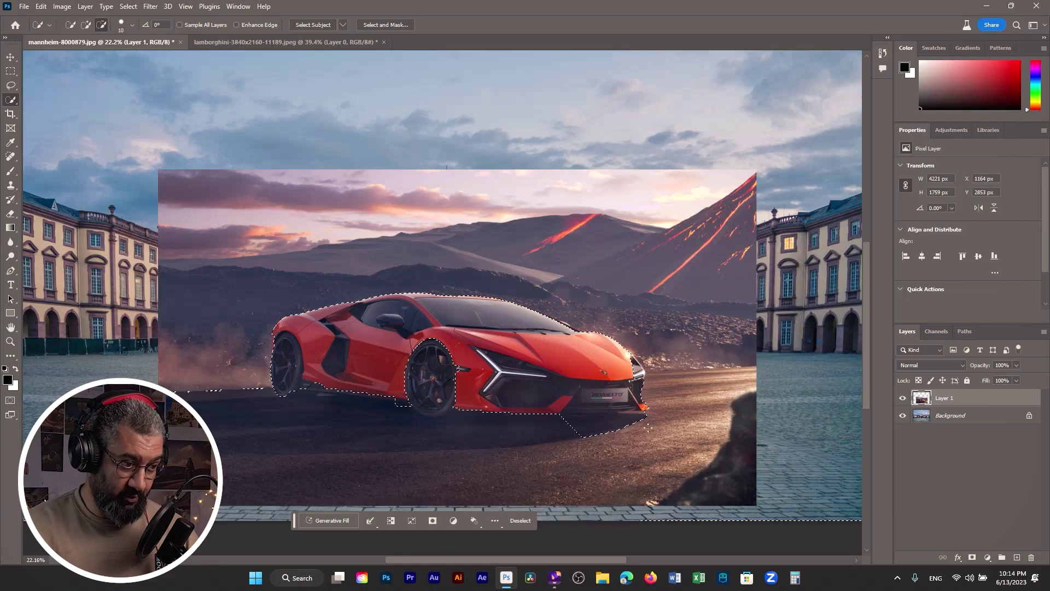
click(598, 435)
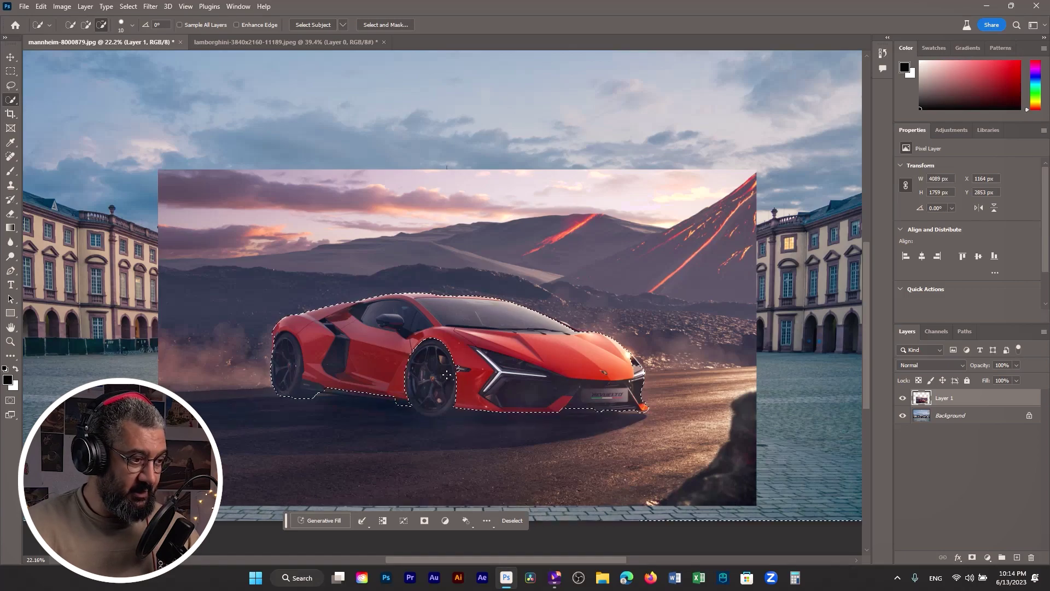
Add the whole front wheel and the lower edge of its tyre back to the car selection
drag(432, 351, 432, 384)
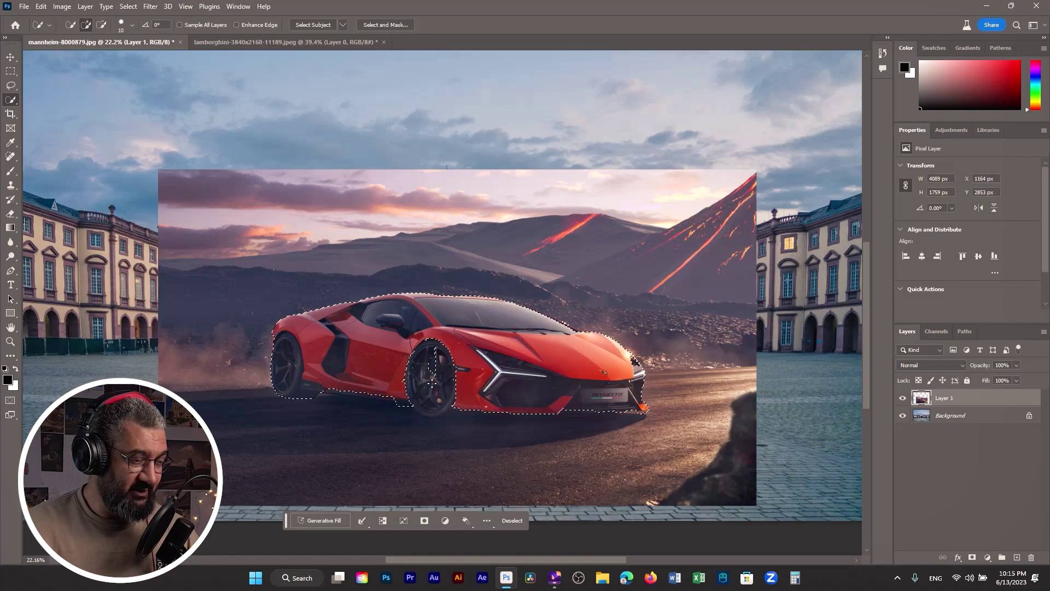
mouse_move(427, 392)
mouse_down()
mouse_move(441, 370)
mouse_move(427, 369)
mouse_move(432, 357)
mouse_move(446, 369)
mouse_move(433, 403)
mouse_up()
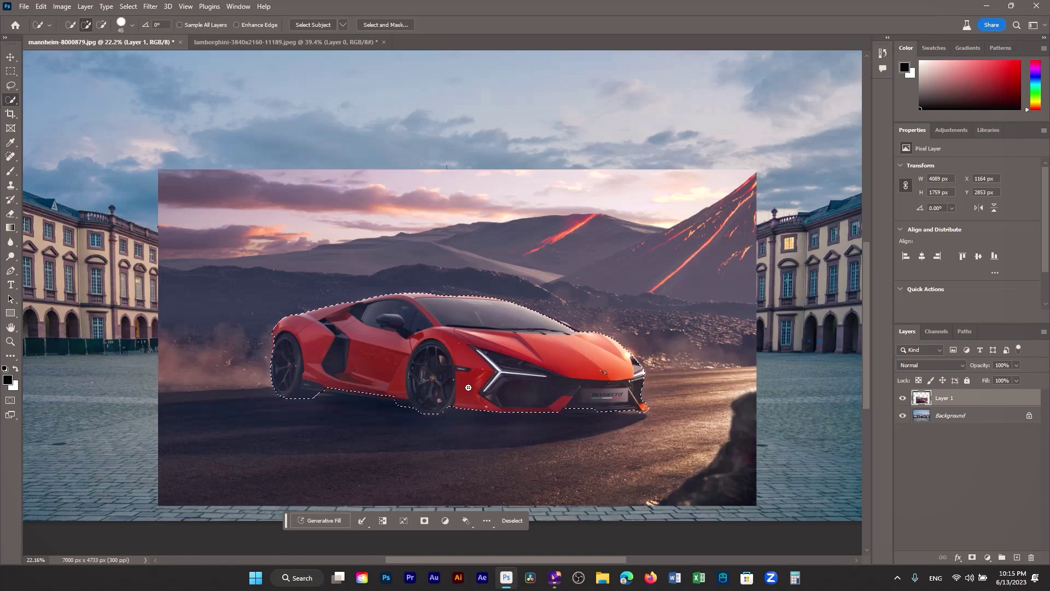
drag(399, 403, 406, 408)
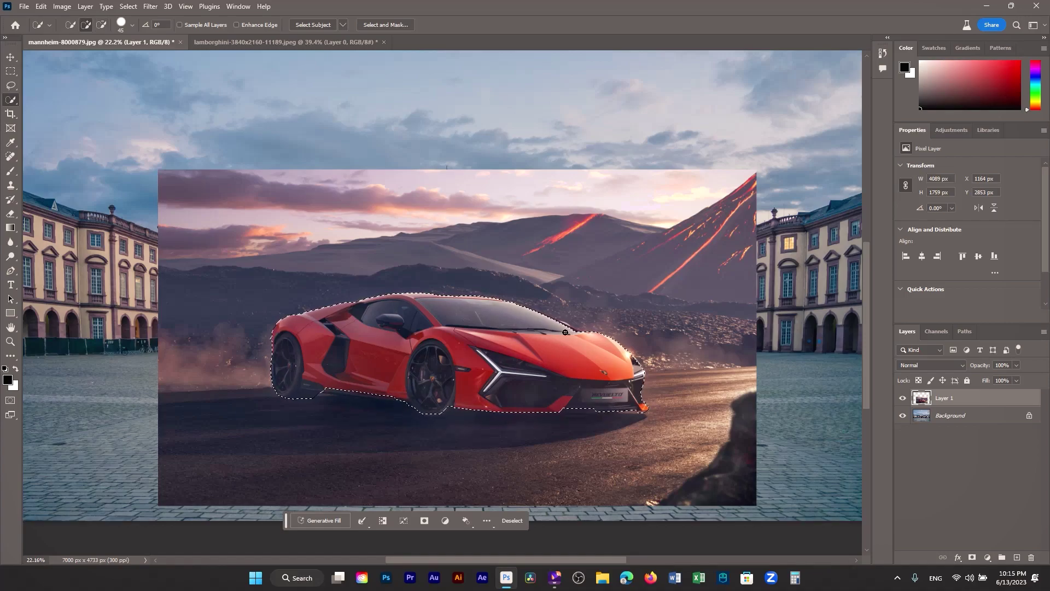
scroll(448, 300, up, 3)
scroll(447, 300, down, 5)
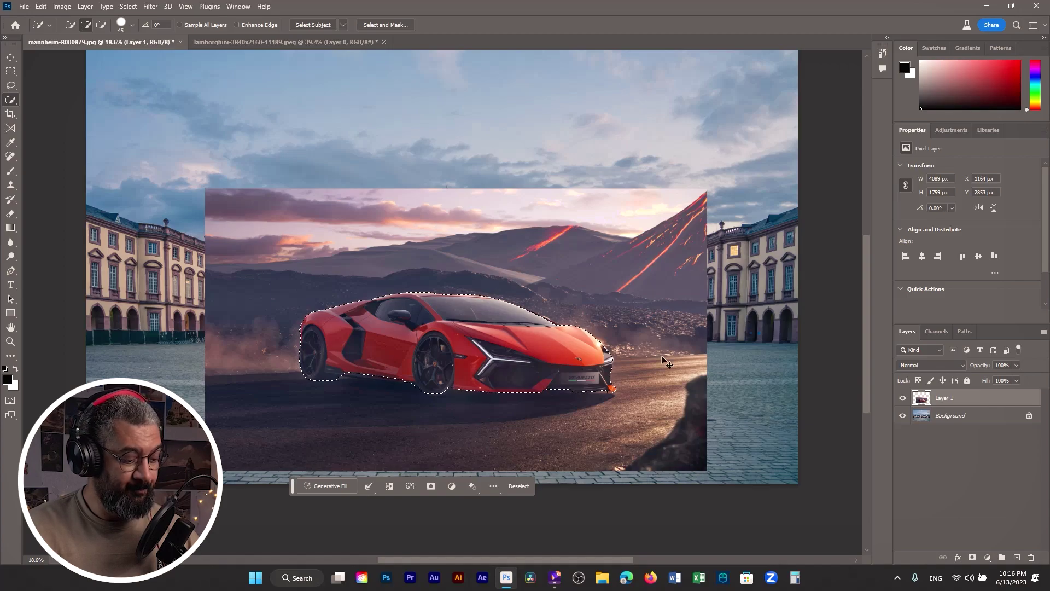
Invert the selection so that everything except the car is selected
key(ctrl+shift+i)
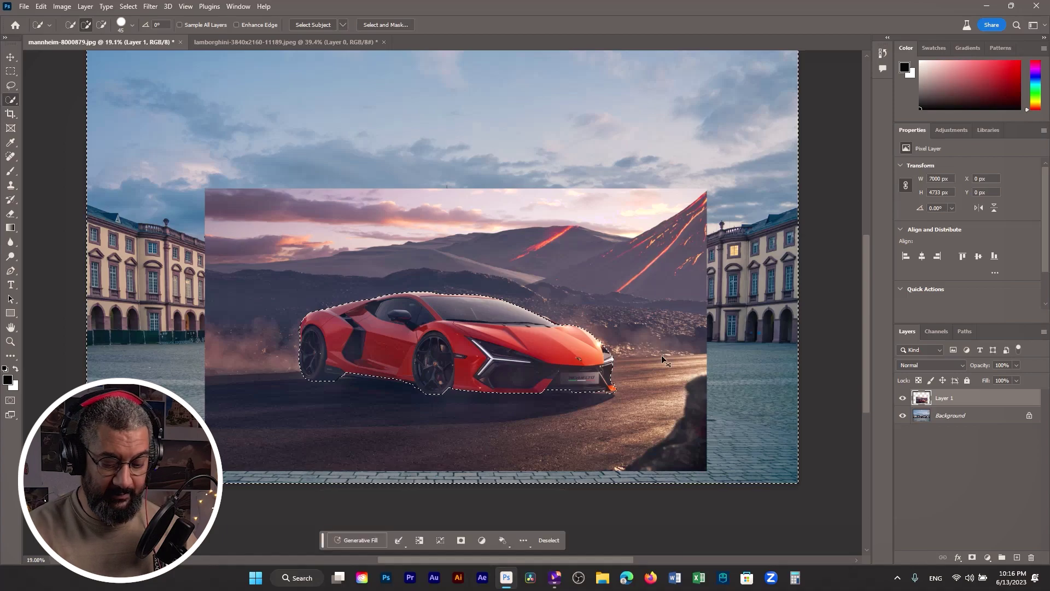
scroll(662, 356, up, 2)
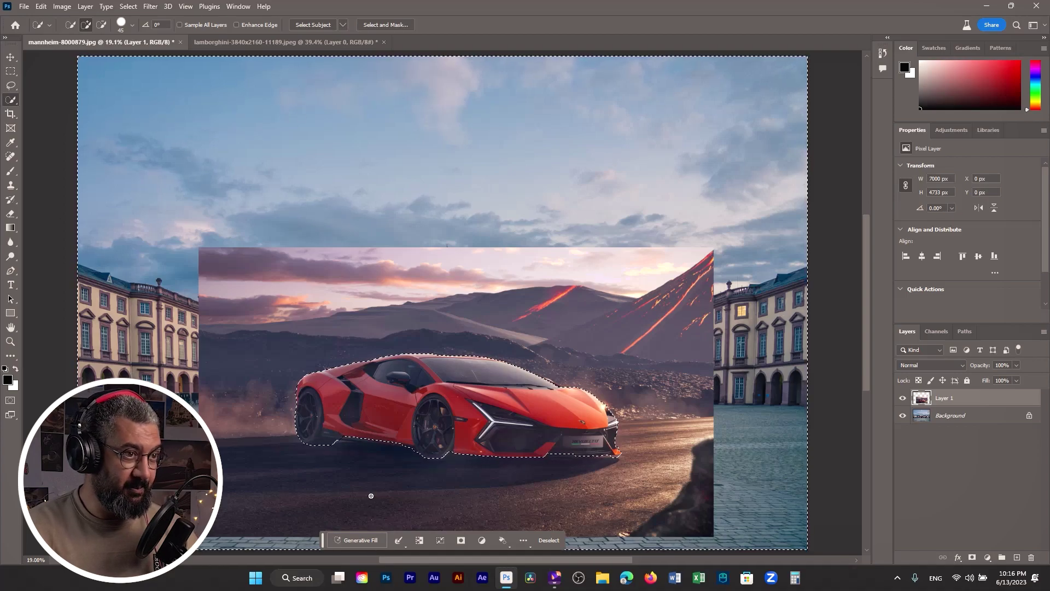
scroll(405, 425, down, 2)
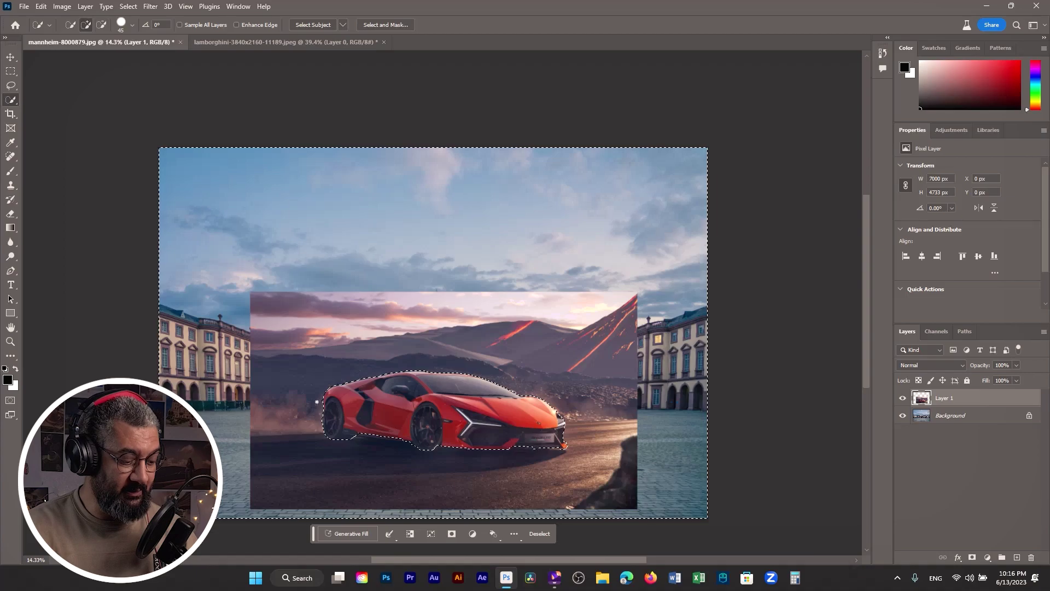
drag(261, 343, 261, 262)
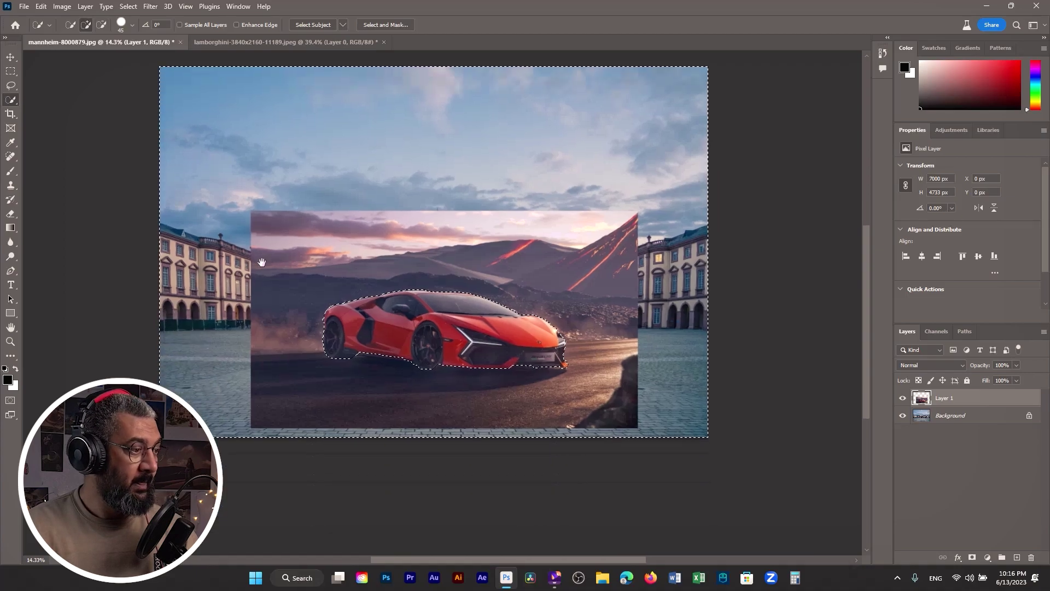
Subtract the upper sky and outer edges with the Rectangular Marquee, leaving a selection of about 5284 × 3010 px around the pasted photo
click(12, 73)
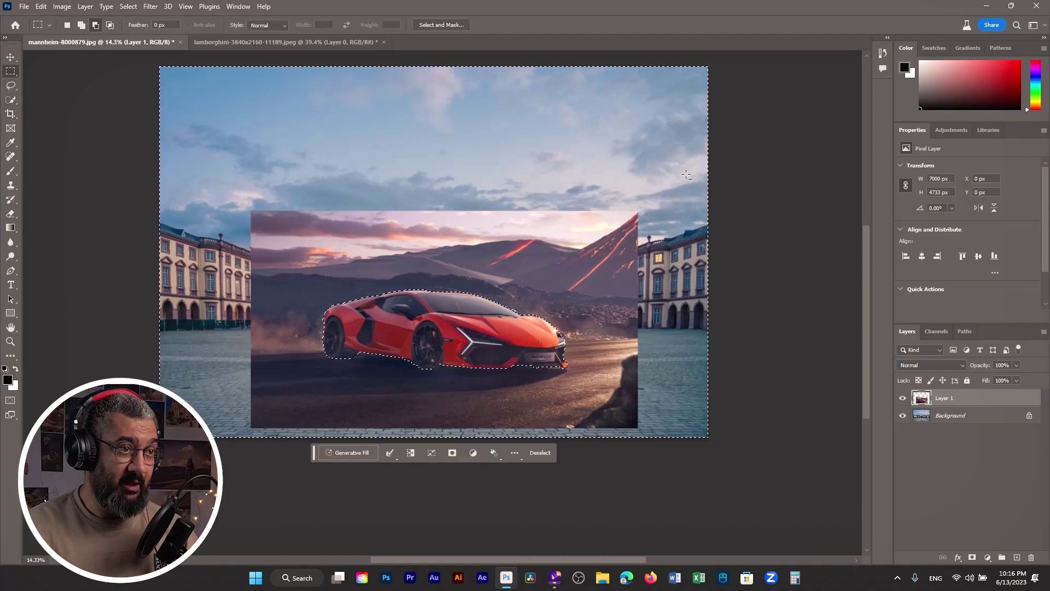
scroll(686, 175, up, 1)
scroll(686, 175, up, 3)
drag(717, 101, 107, 232)
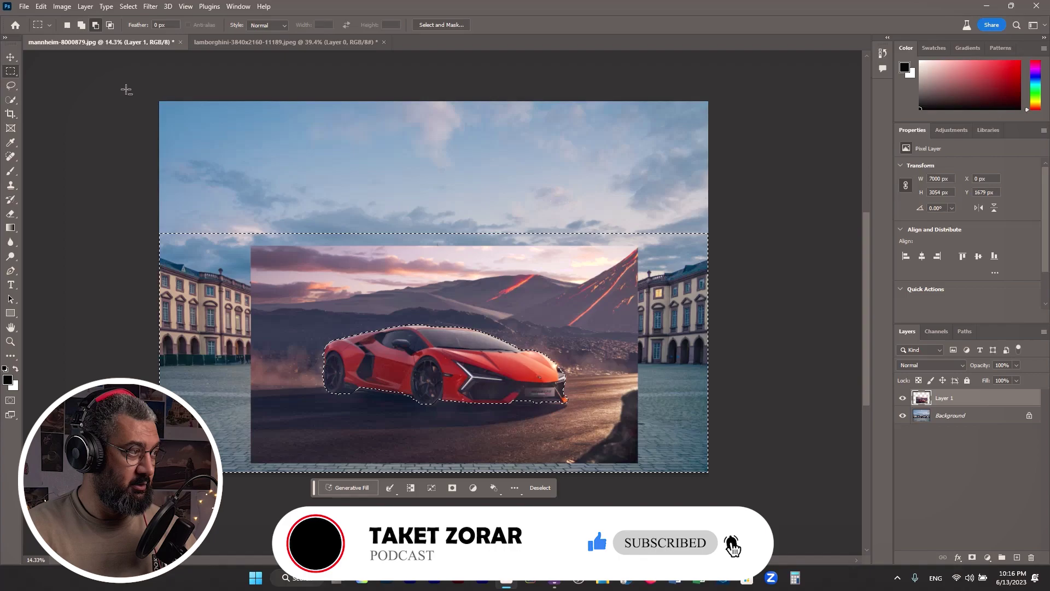
drag(722, 209, 653, 492)
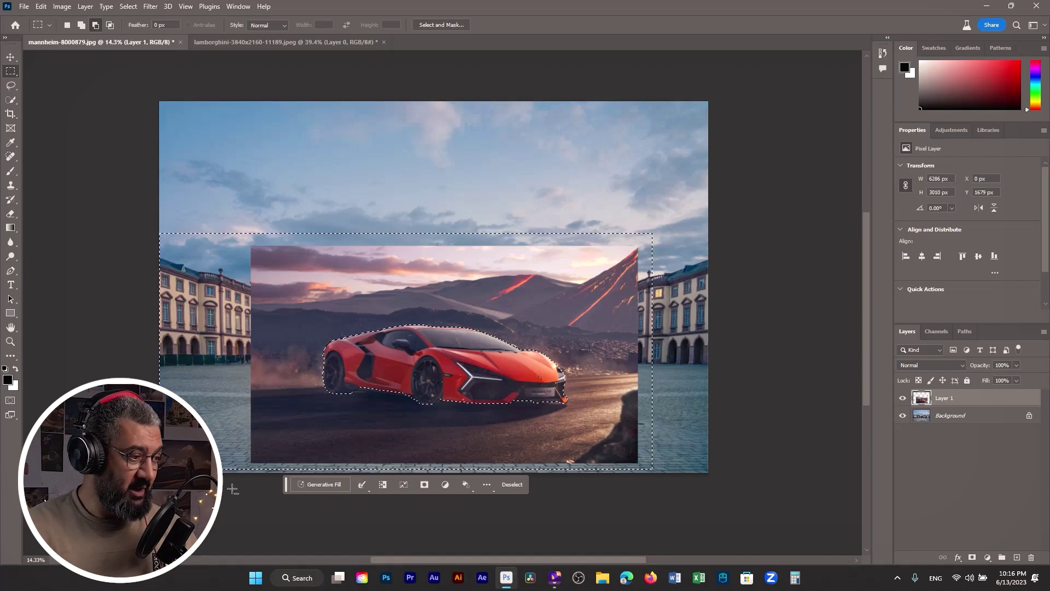
drag(236, 477, 137, 200)
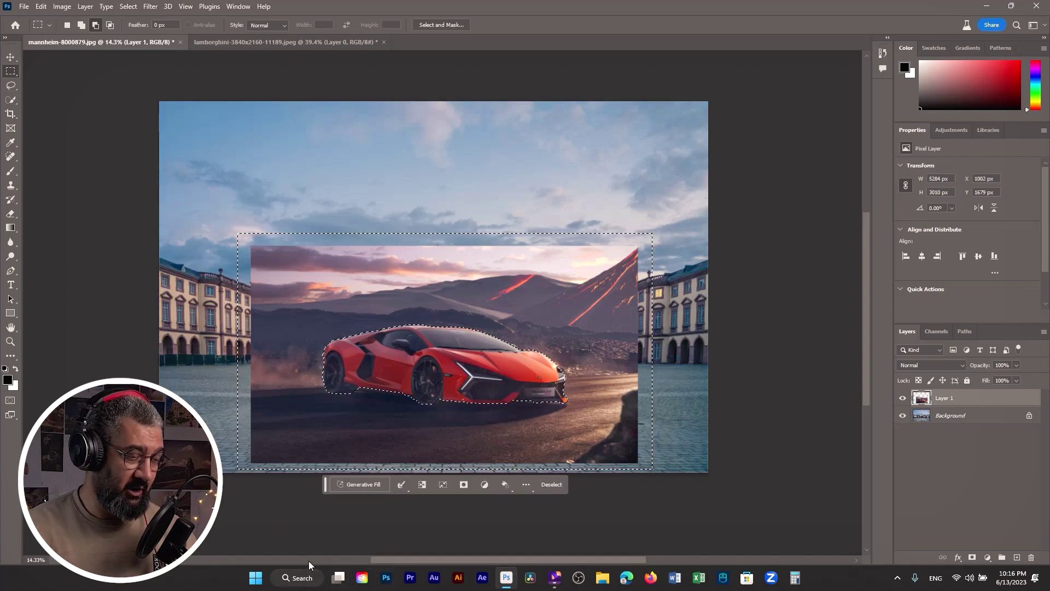
Run Generative Fill on the selected area around the car with an empty prompt
click(350, 483)
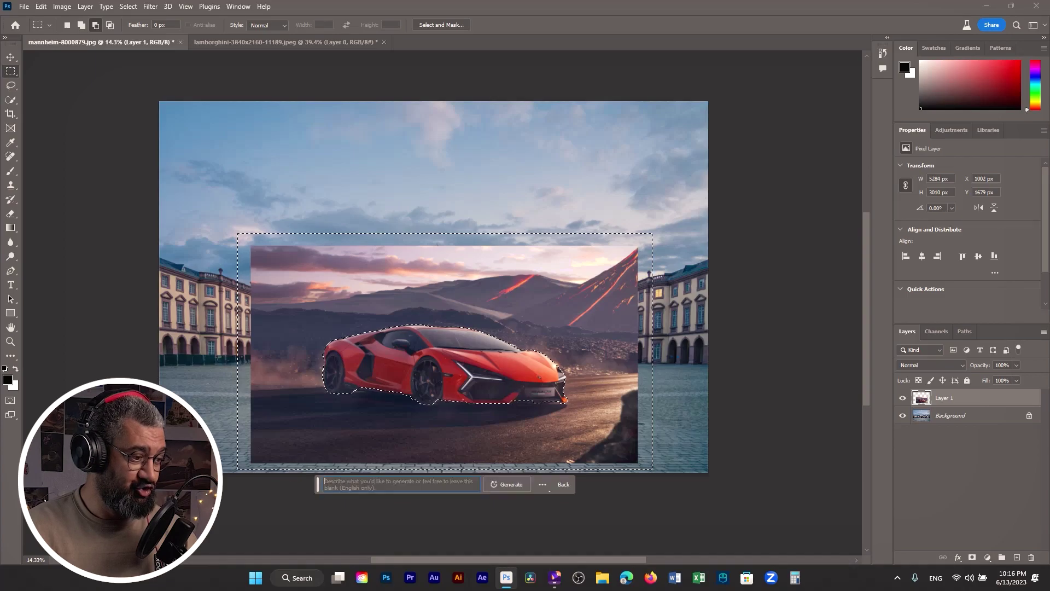
click(511, 484)
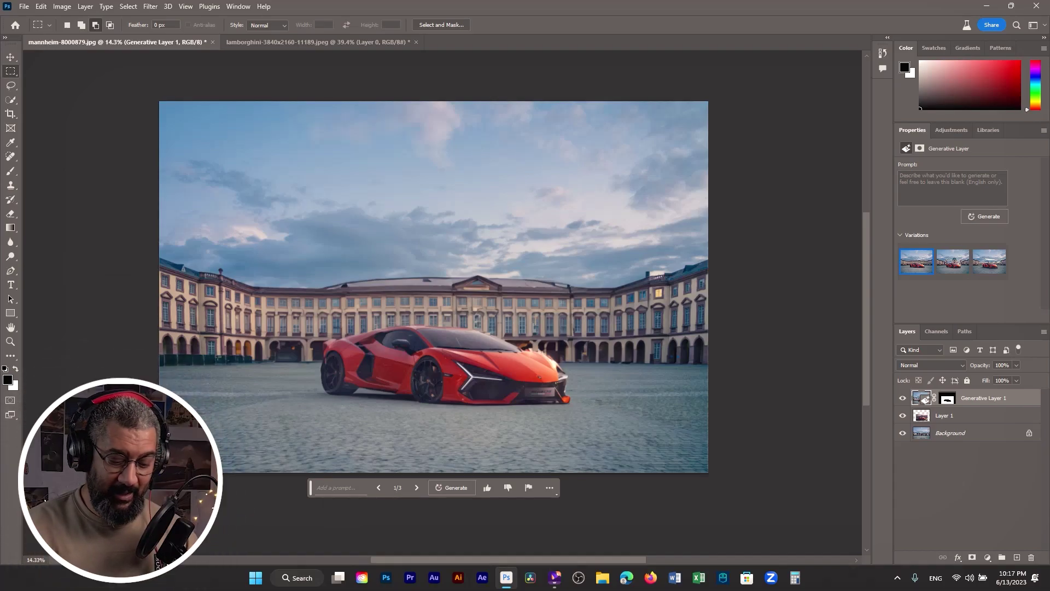
key(ctrl+0)
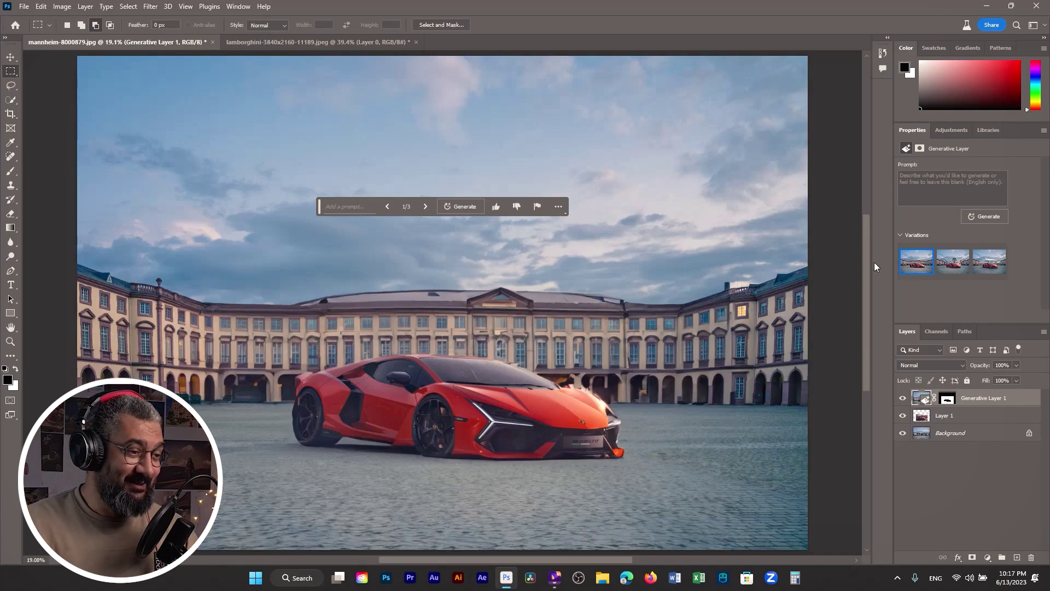
Generate three more variations with an empty prompt, compare them and choose the first one for the generative layer
click(947, 273)
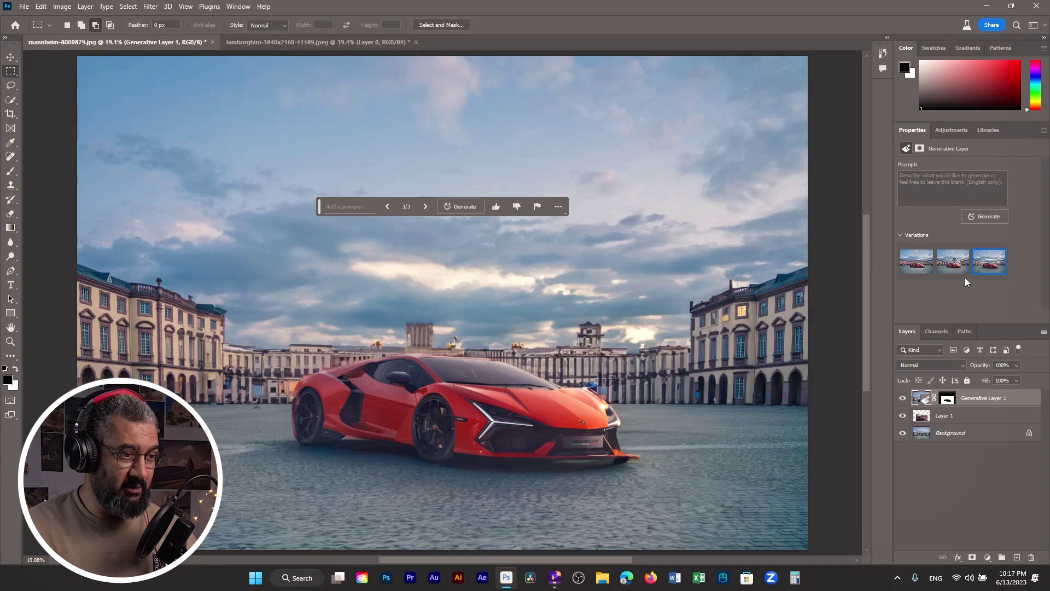
click(913, 273)
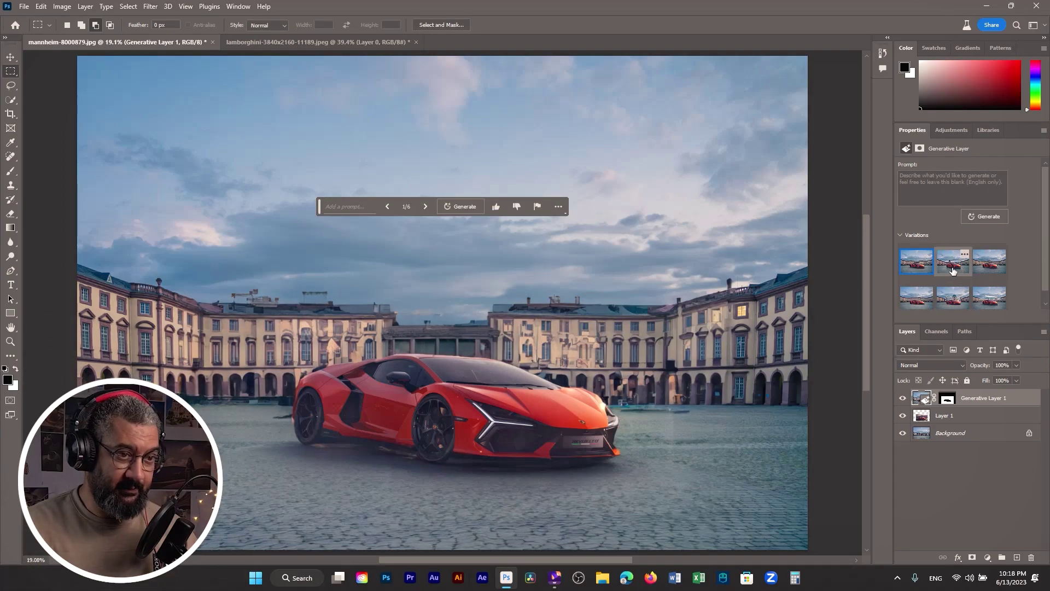
click(952, 266)
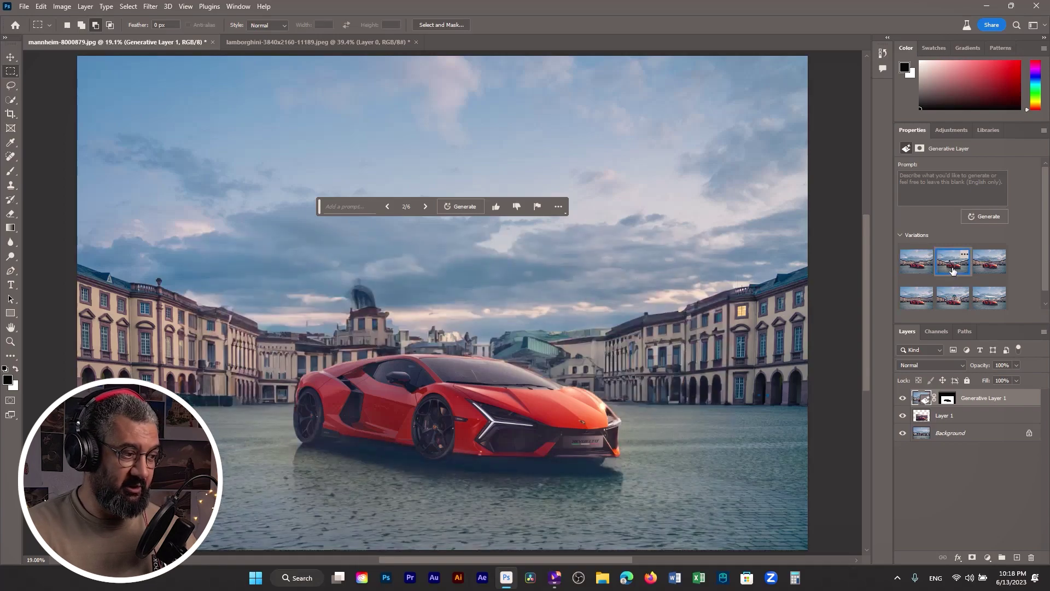
click(983, 275)
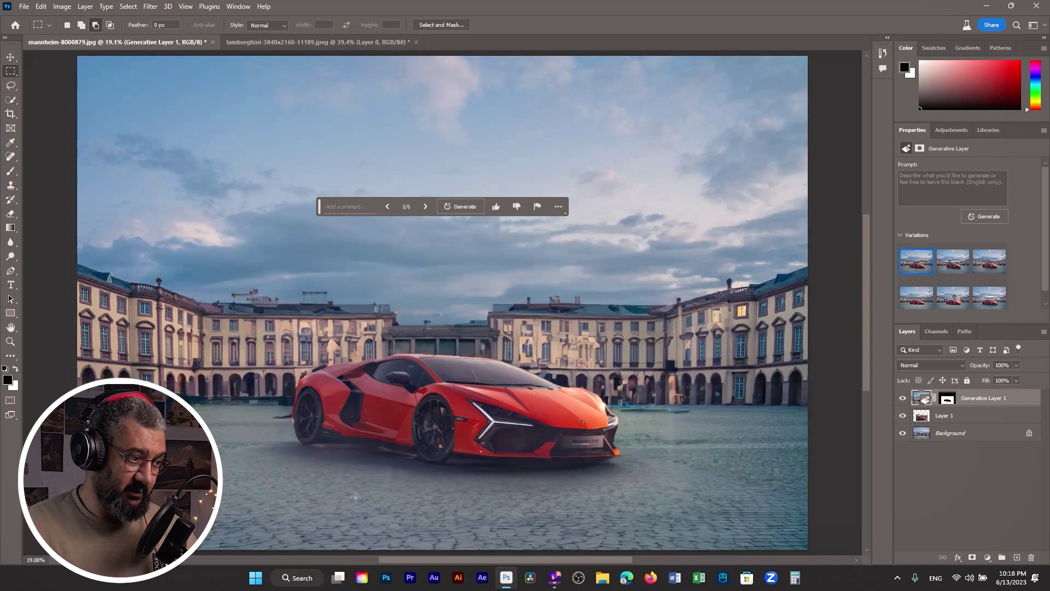
scroll(612, 450, up, 5)
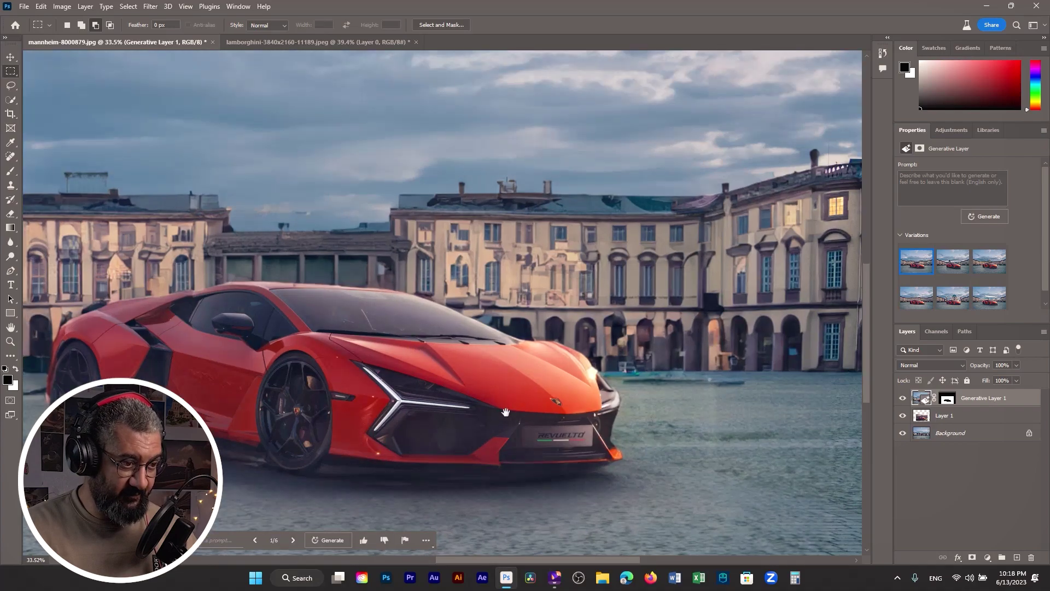
drag(505, 412, 654, 399)
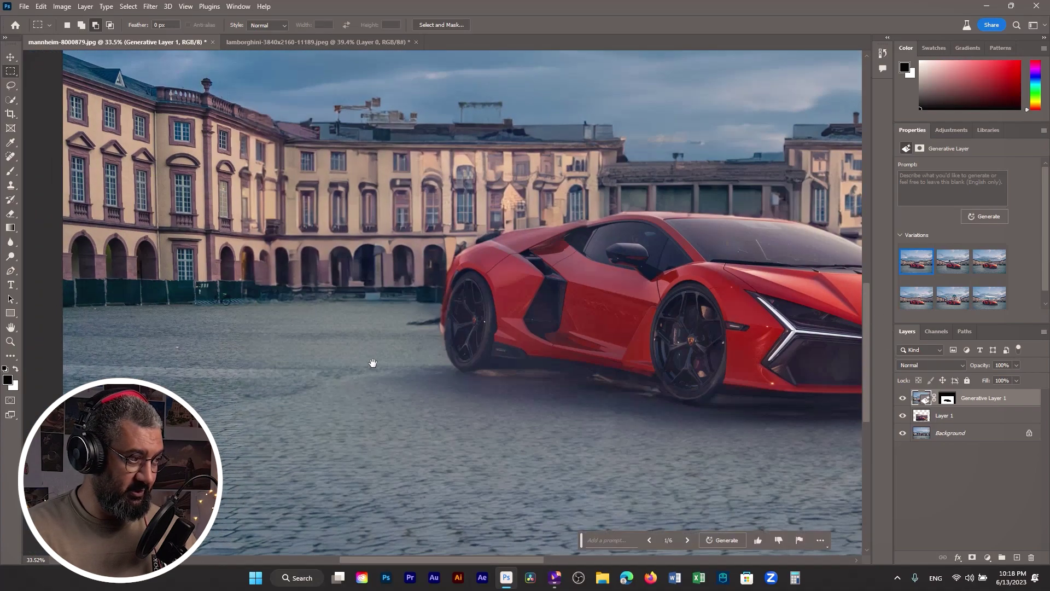
drag(372, 363, 328, 445)
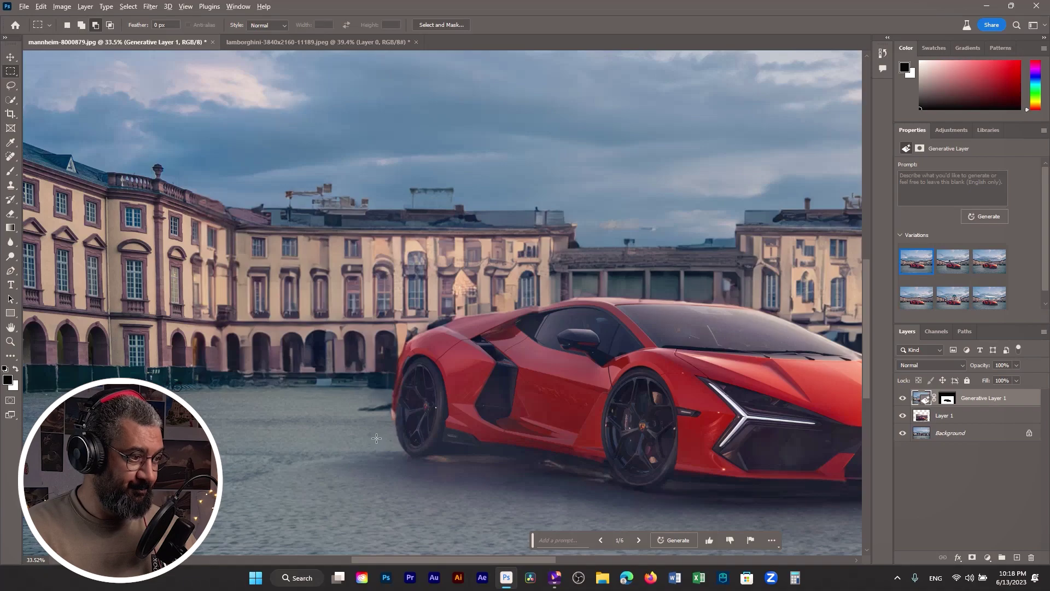
Inspect the generated surroundings along both sides of the car, the palace facade and the full composite for blending quality
drag(577, 375, 284, 337)
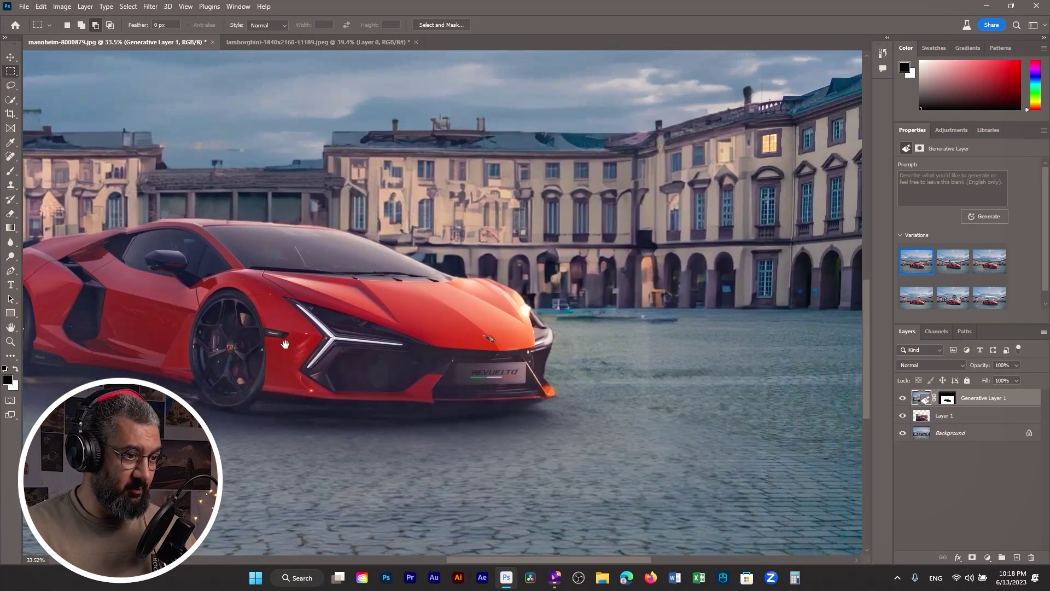
drag(611, 376, 586, 363)
scroll(547, 339, down, 4)
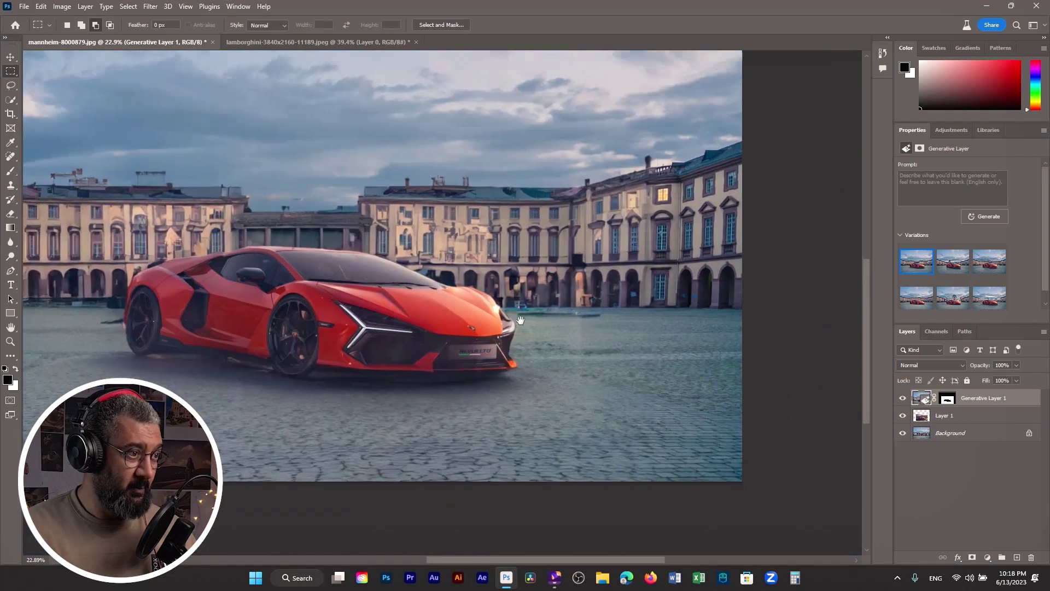
mouse_move(520, 320)
mouse_down()
mouse_move(539, 331)
mouse_move(516, 337)
mouse_up()
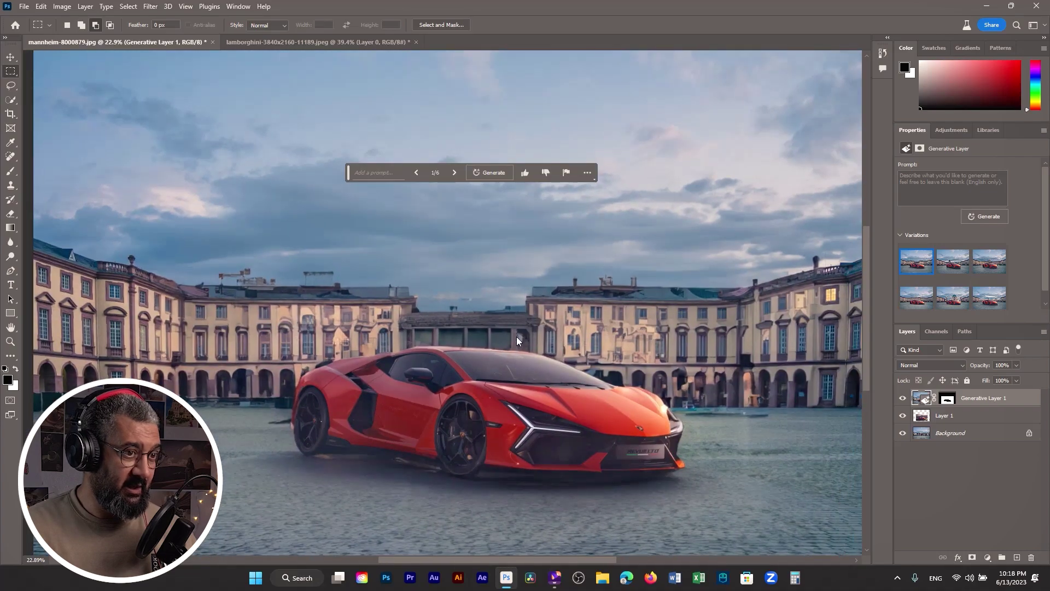
scroll(517, 338, down, 1)
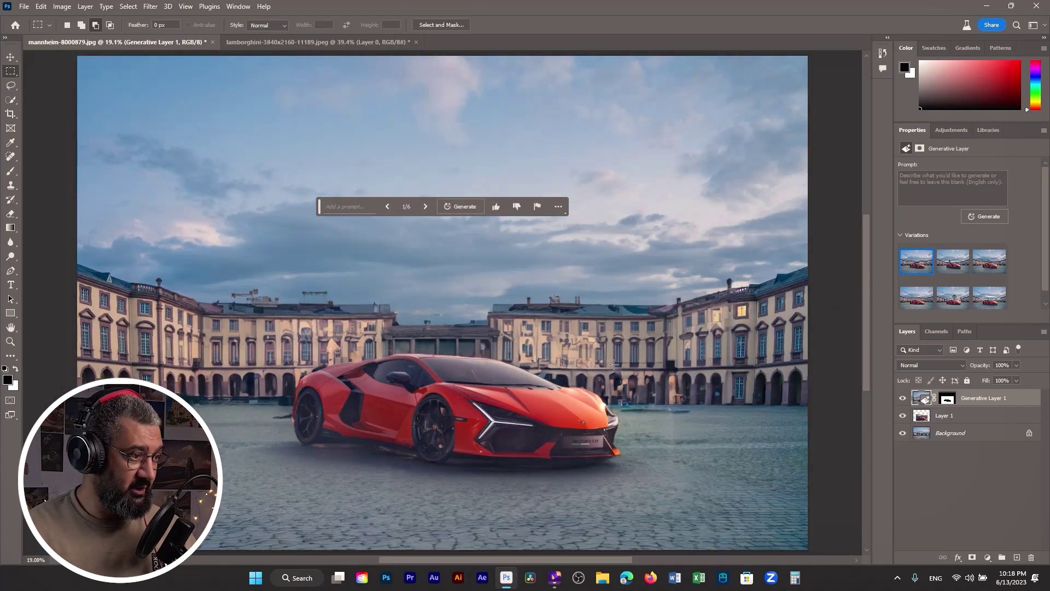
click(965, 475)
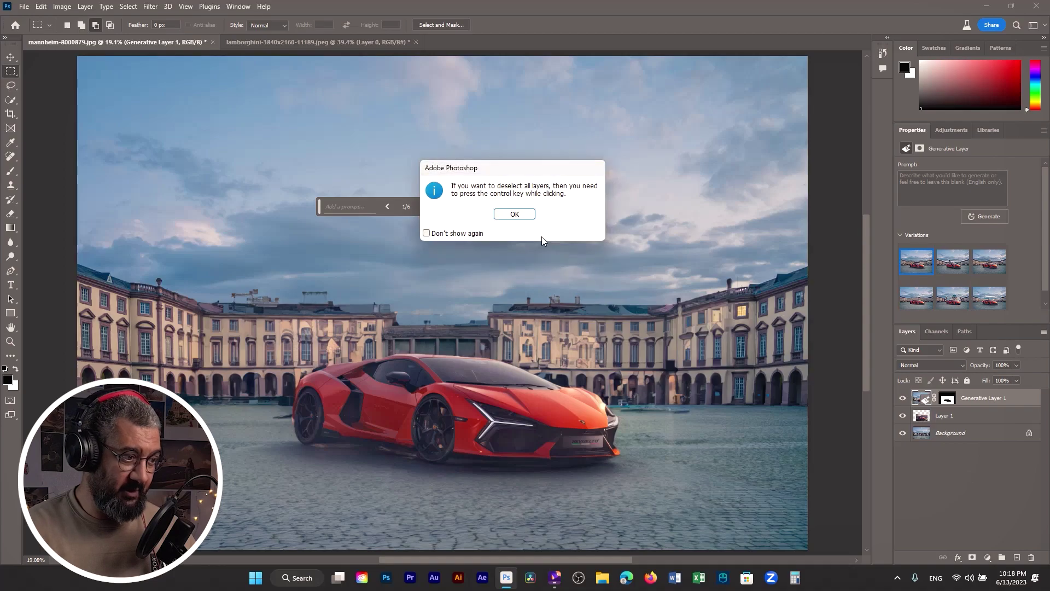
click(528, 217)
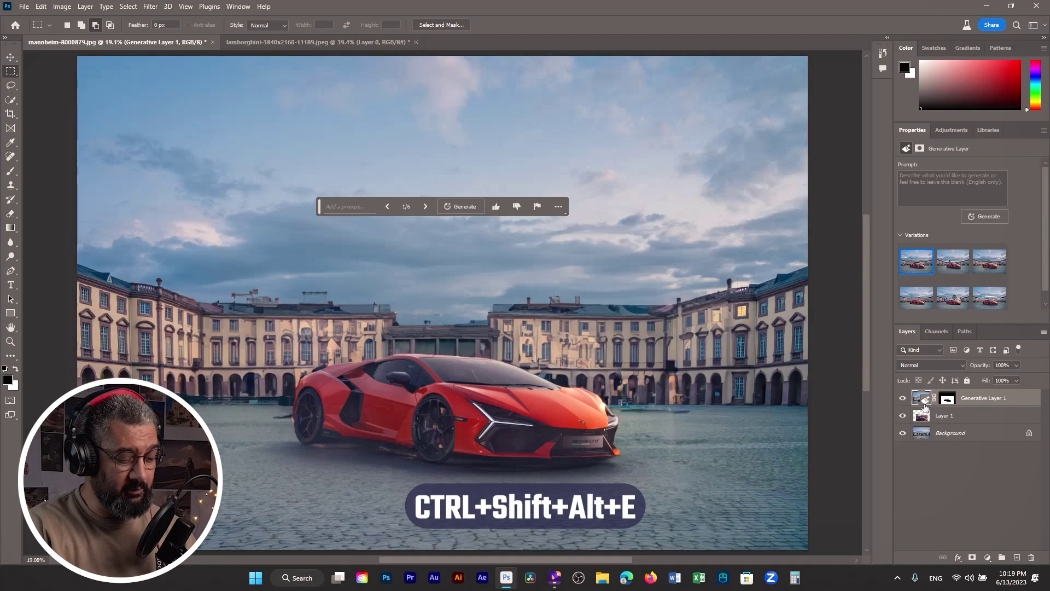
Stamp all visible layers into a new merged layer on top and convert it to a smart object
key(ctrl+shift+alt+e)
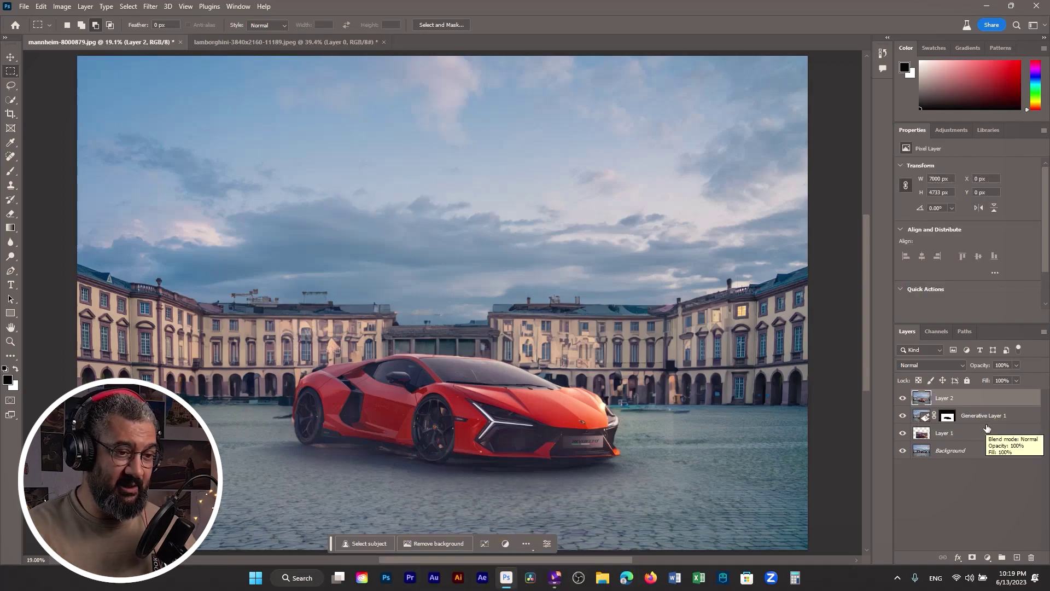
right_click(995, 401)
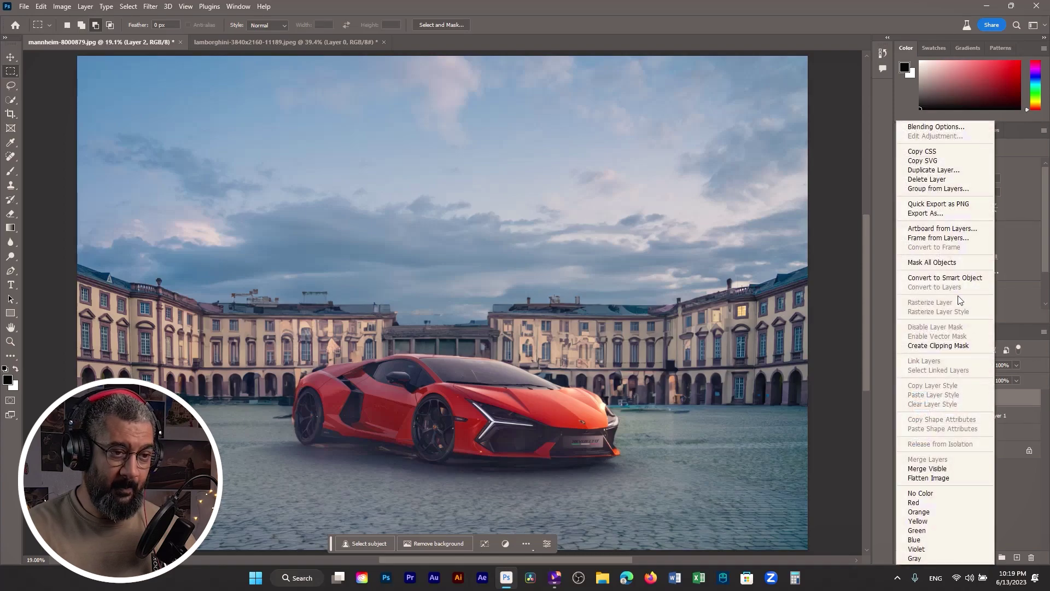
click(953, 278)
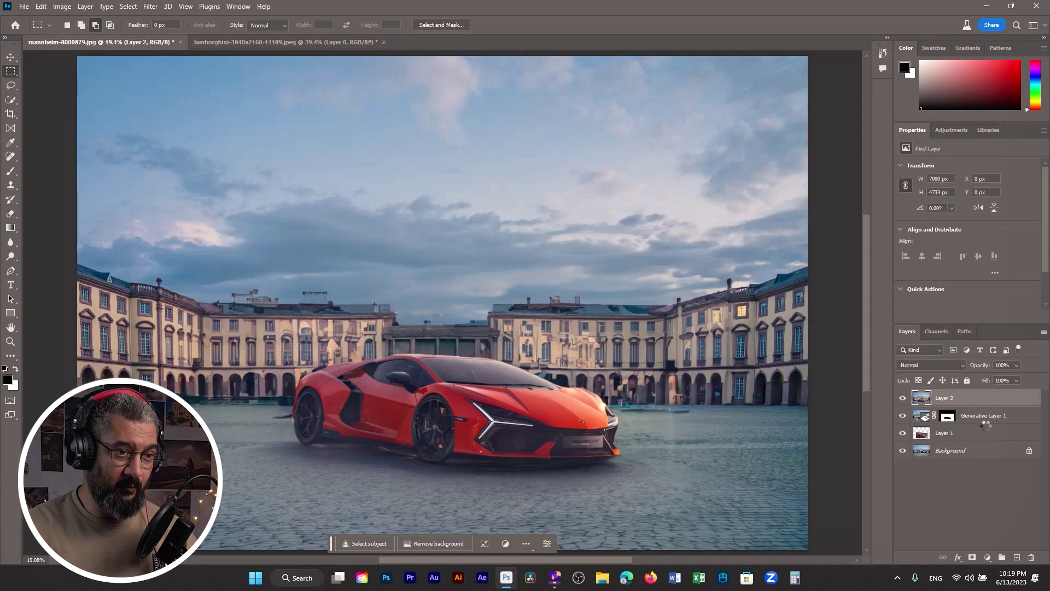
In the Camera Raw Filter, set Temperature +8, Tint +10, Contrast +8, Highlights -66, Shadows +65, Whites +20, Blacks +20, and slightly raise Dehaze and Vibrance
key(ctrl+shift+a)
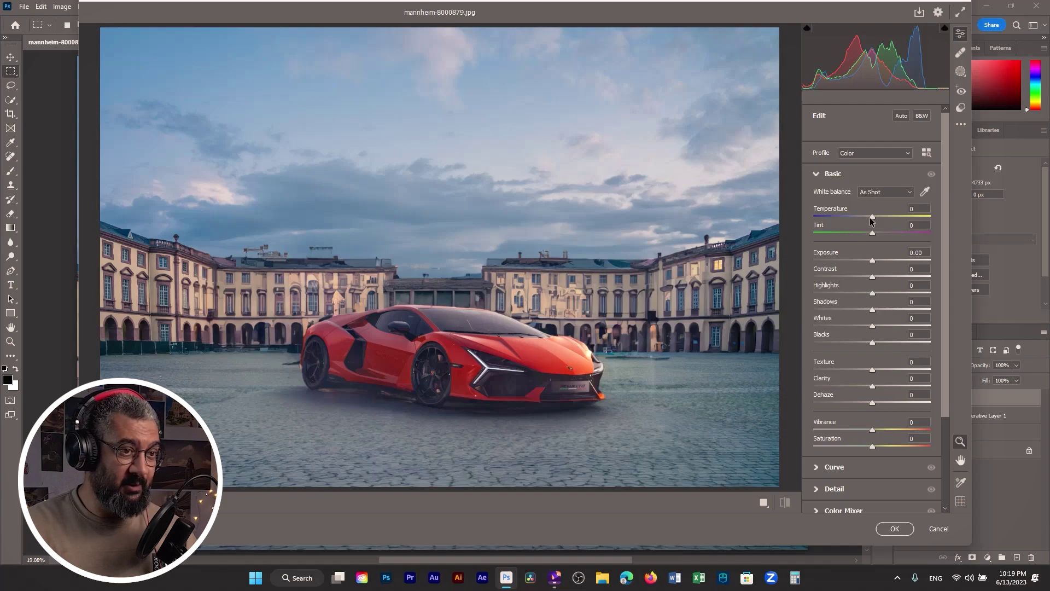
drag(873, 219, 879, 234)
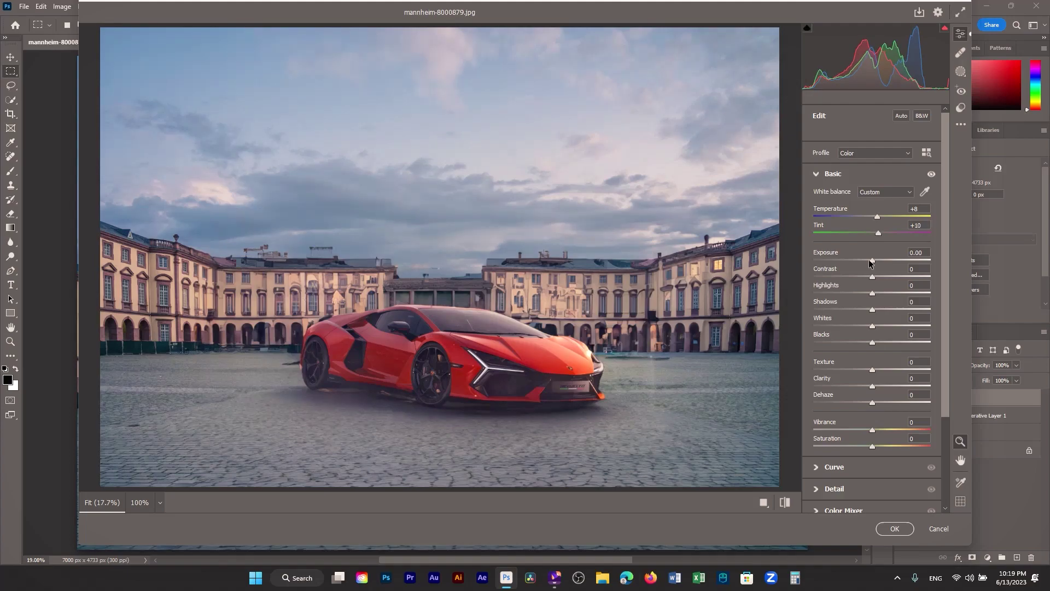
drag(871, 277, 881, 326)
drag(872, 342, 885, 343)
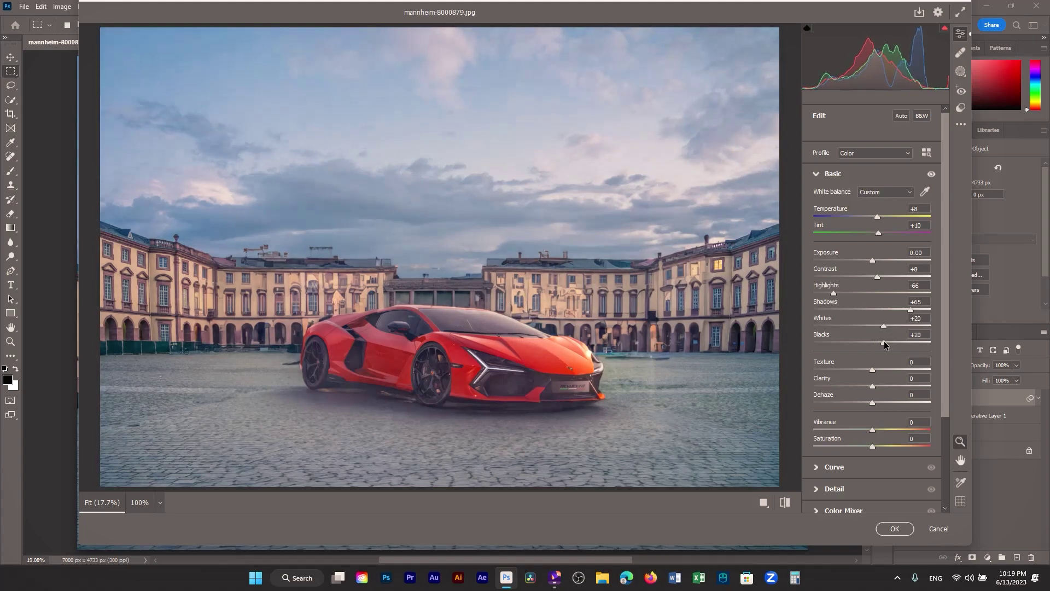
drag(872, 403, 876, 428)
Increase the sharpening and noise reduction amounts in the Camera Raw Detail settings
scroll(814, 355, down, 3)
click(815, 350)
click(816, 448)
drag(814, 245, 841, 246)
drag(814, 293, 895, 293)
drag(813, 317, 868, 350)
drag(814, 374, 835, 374)
Color grade the highlights toward yellow (about hue 47, saturation 22), the shadows toward blue, and the midtones toward red (hue 11, saturation 18)
scroll(806, 422, down, 2)
click(847, 413)
drag(906, 349, 909, 345)
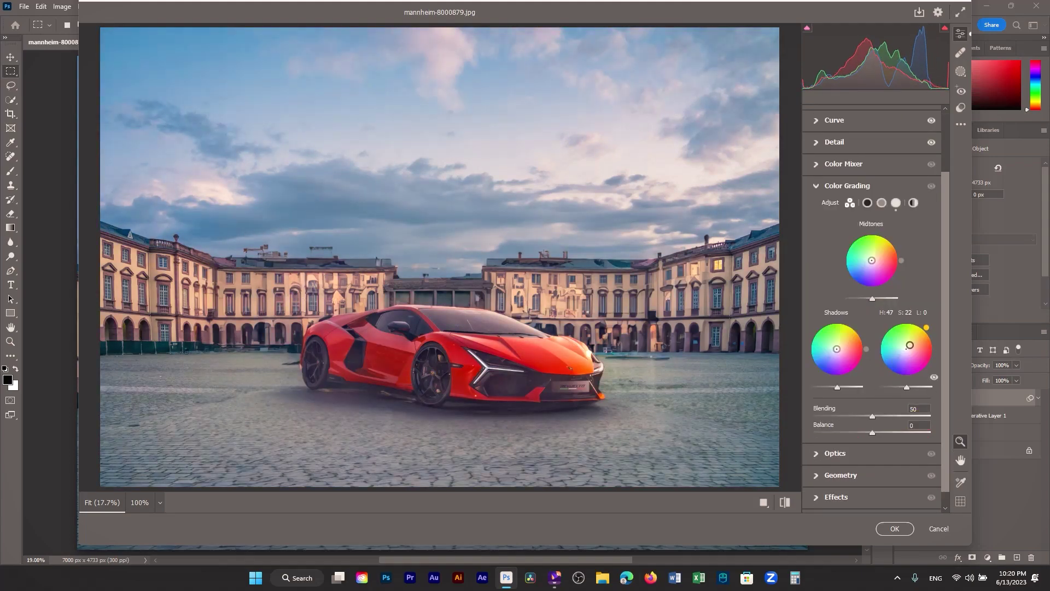
drag(841, 355, 831, 353)
drag(872, 260, 876, 259)
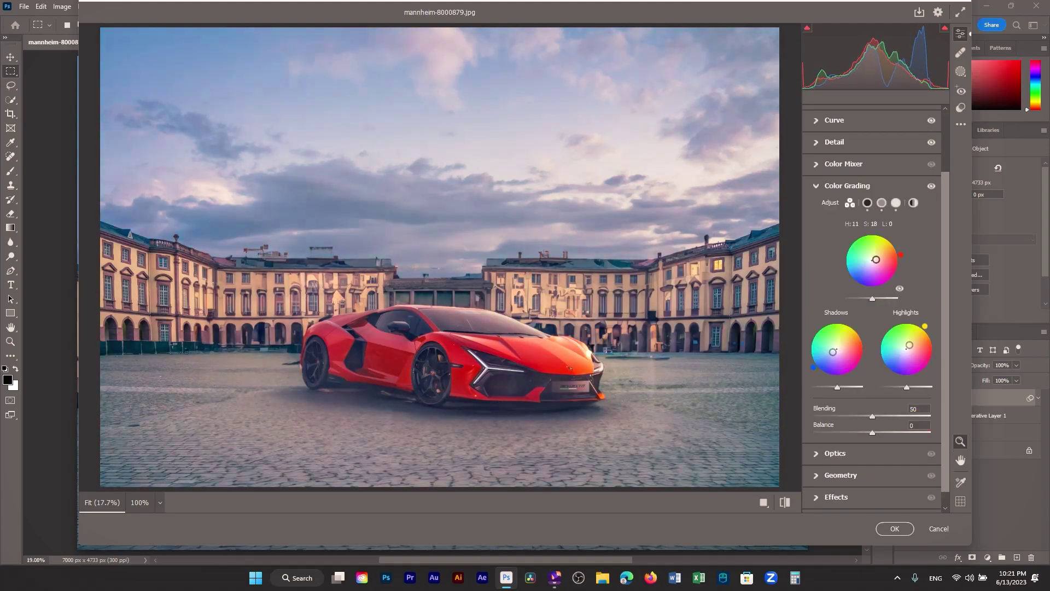
Brighten the graded midtones and highlights, darken the shadows, raise Blending, lower Balance slightly, and apply the Camera Raw Filter
drag(872, 298, 877, 299)
drag(907, 387, 912, 388)
drag(837, 387, 831, 387)
drag(872, 416, 891, 417)
drag(872, 432, 864, 410)
scroll(875, 438, down, 1)
click(818, 479)
key(Return)
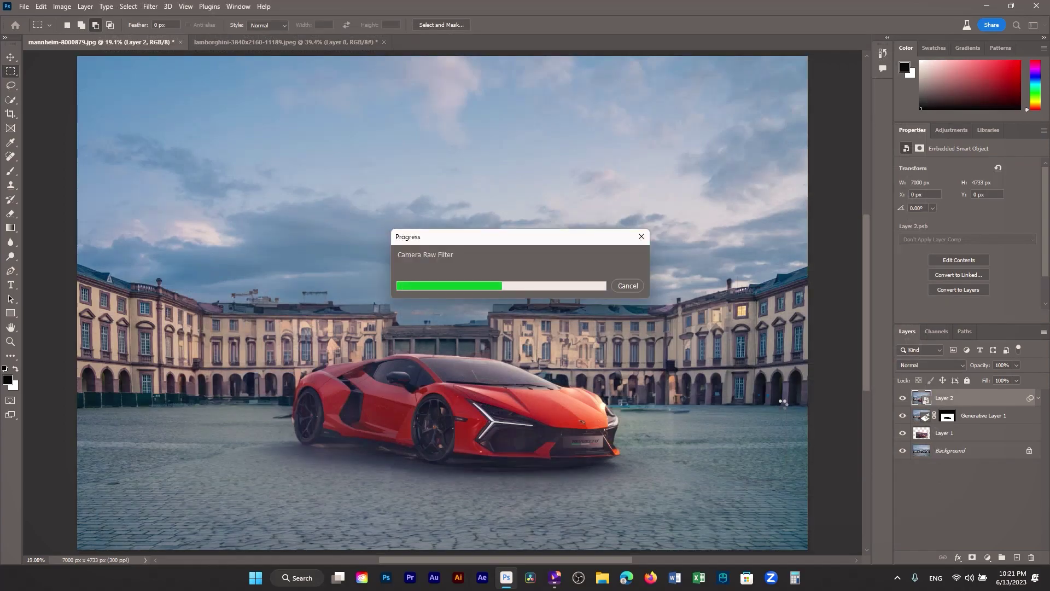